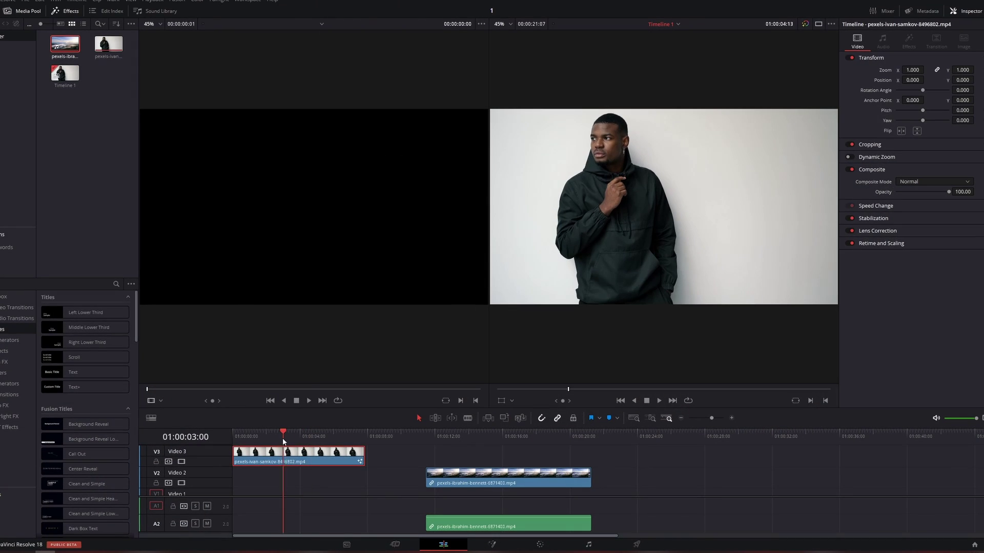
- Scrub the timeline, shift the V2 landscape clip slightly later, and select the V3 person clip
drag(310, 438, 271, 438)
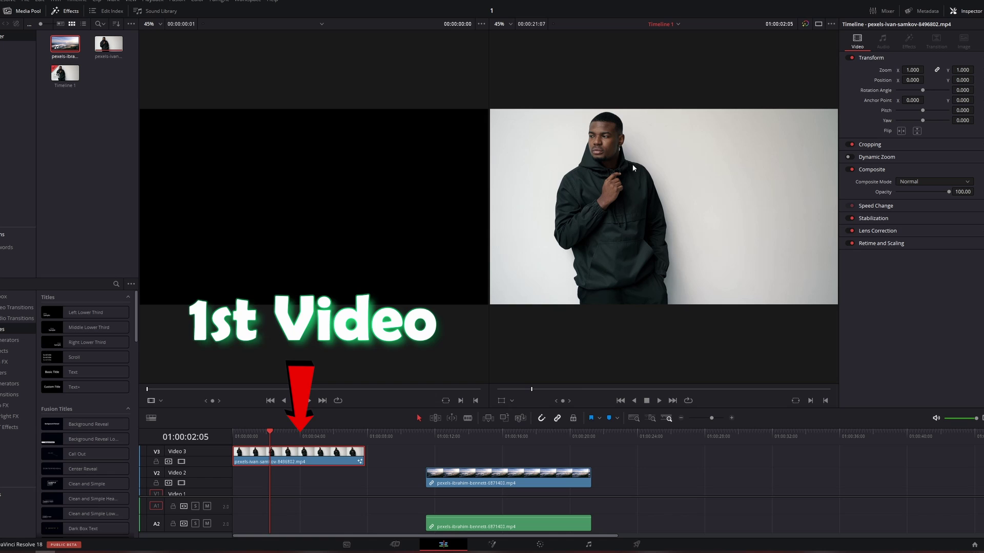
click(322, 434)
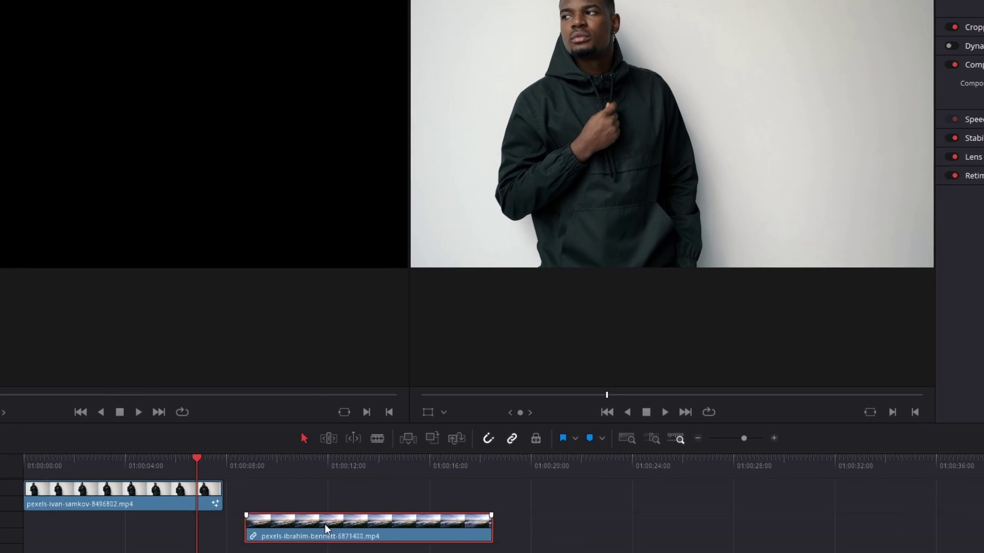
mouse_move(325, 524)
mouse_down()
mouse_move(410, 476)
mouse_move(391, 481)
mouse_up()
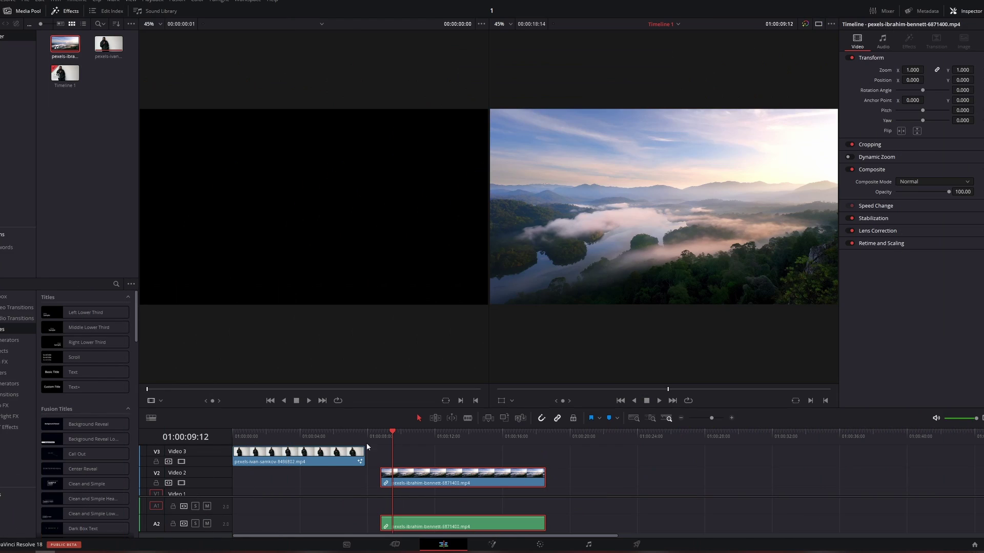
click(307, 437)
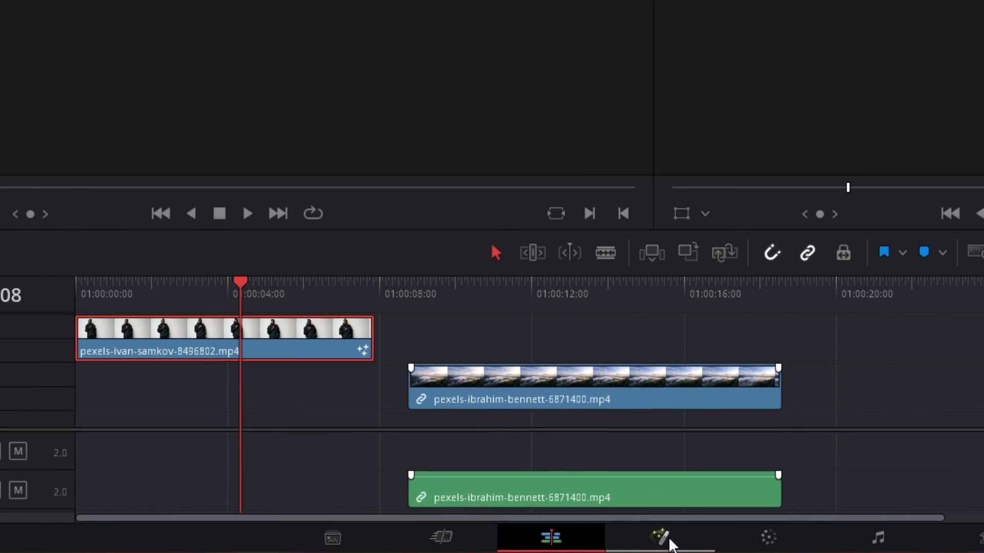
- Open the person clip in Fusion and add a Brightness / Contrast node via the 'brightness' tool search
click(509, 538)
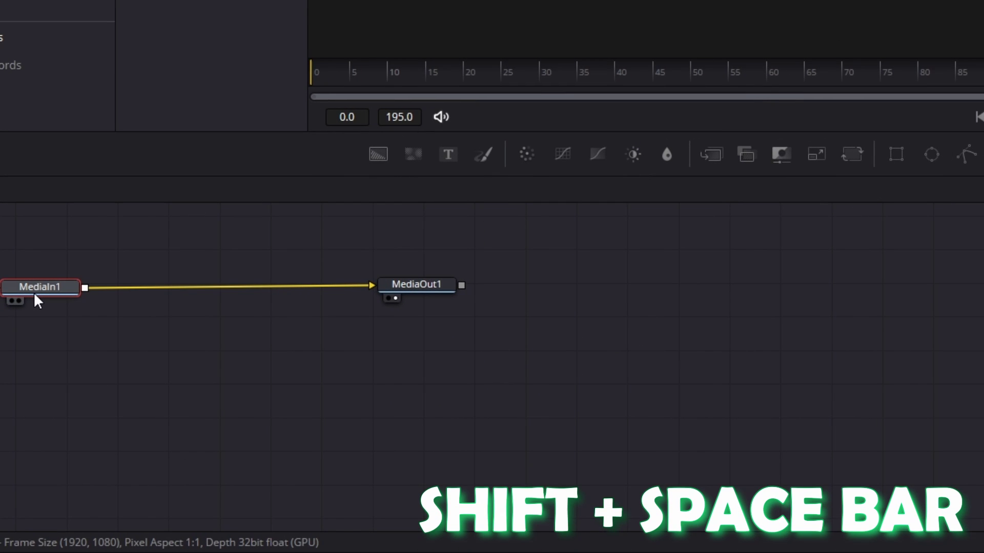
key(shift+space)
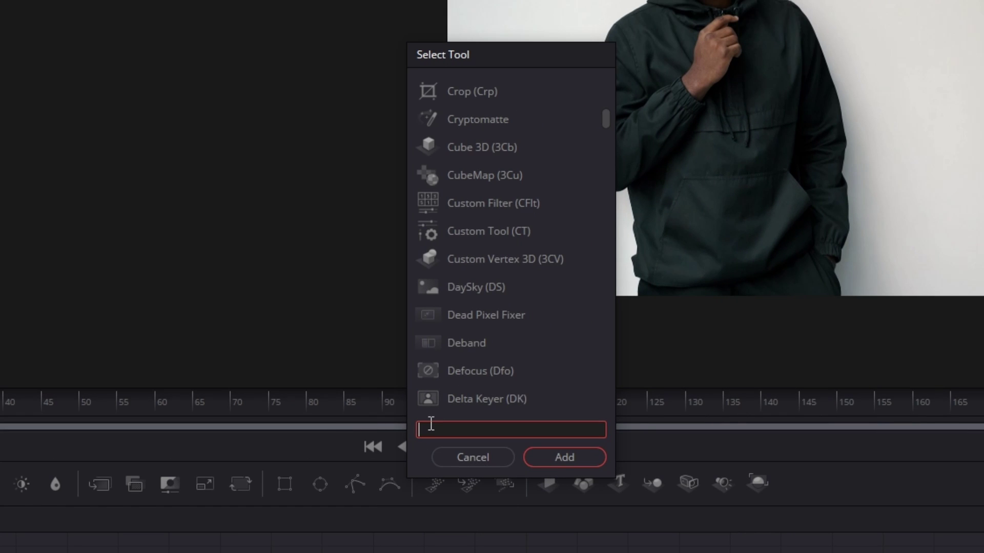
text(brigh)
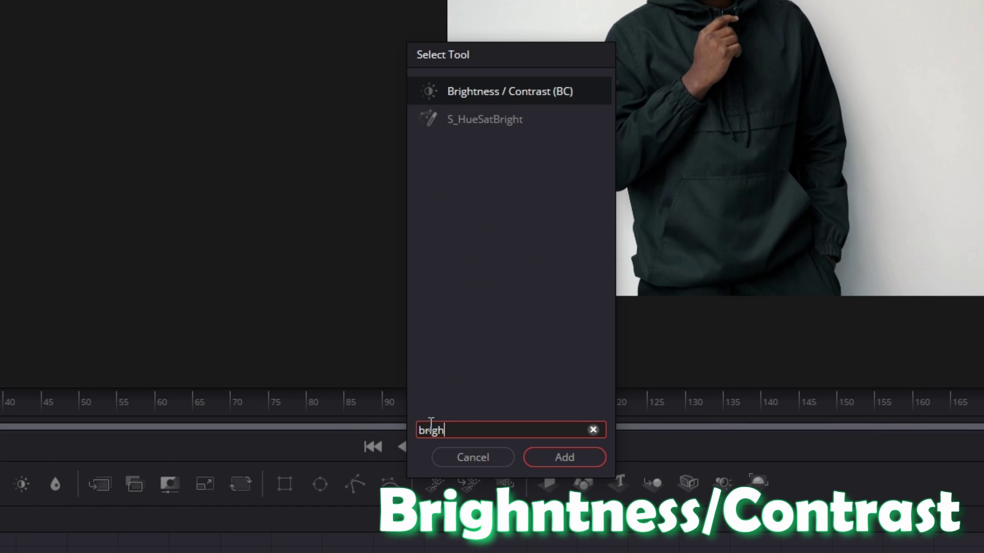
text(ne)
key(BackSpace)
key(BackSpace)
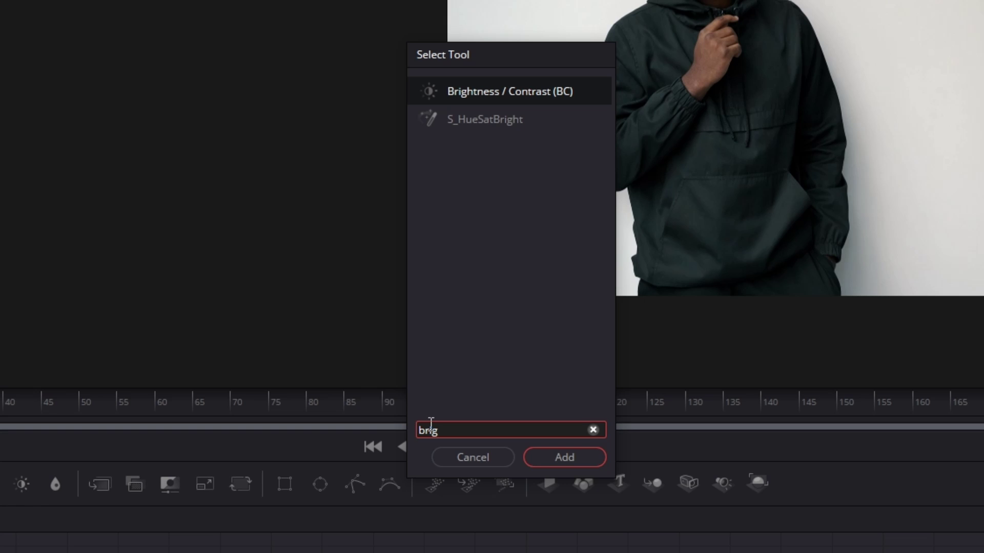
click(510, 94)
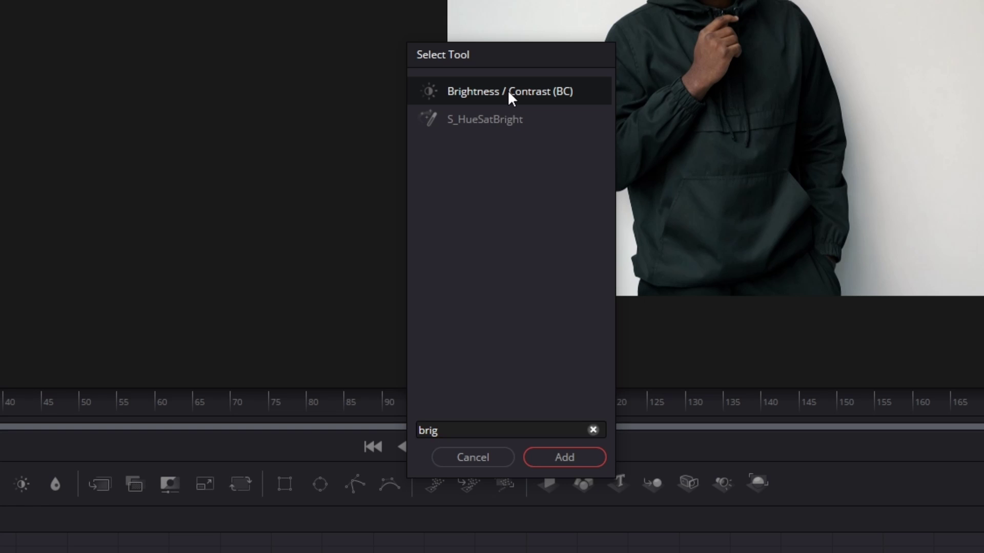
click(565, 457)
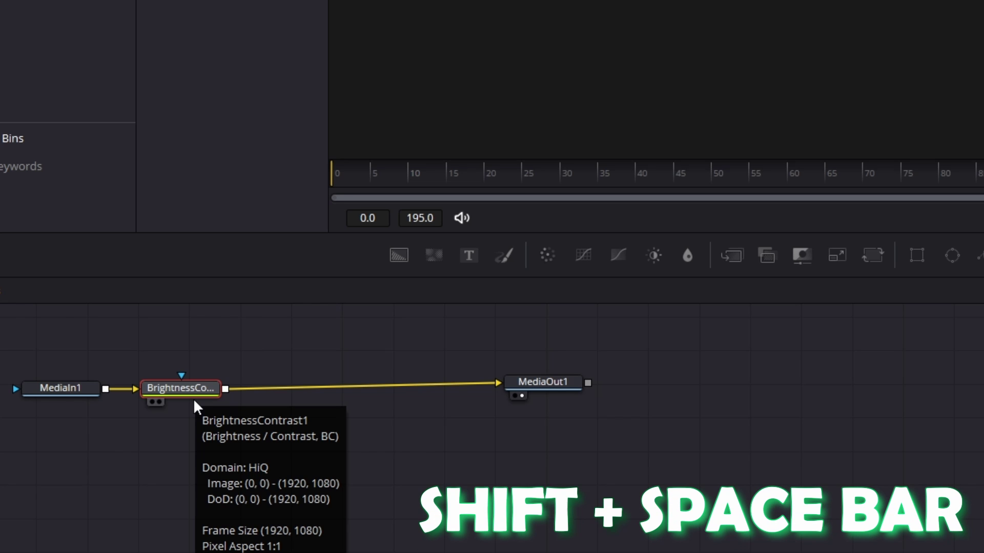
- Add a Luma Keyer node after Brightness / Contrast via the 'luma' tool search
key(shift+space)
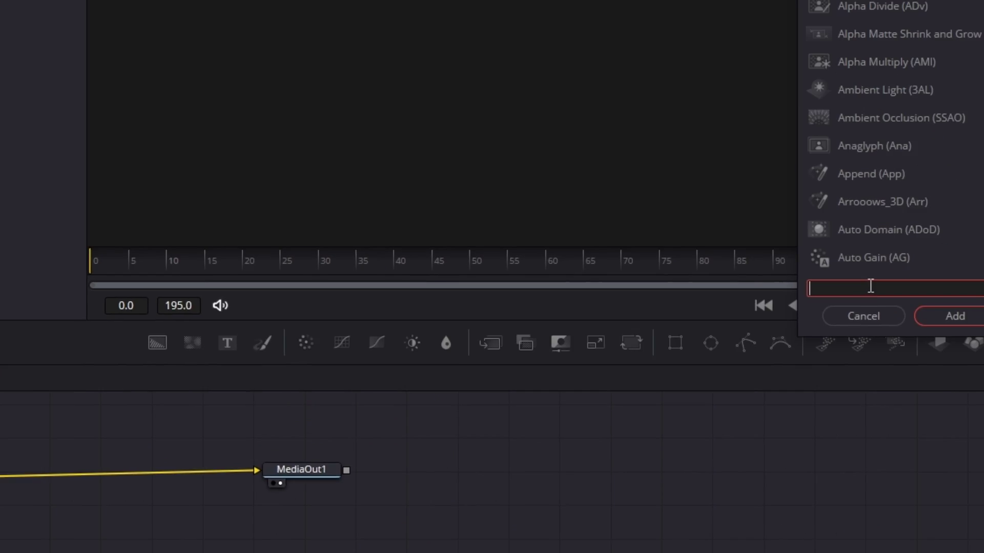
text(luma)
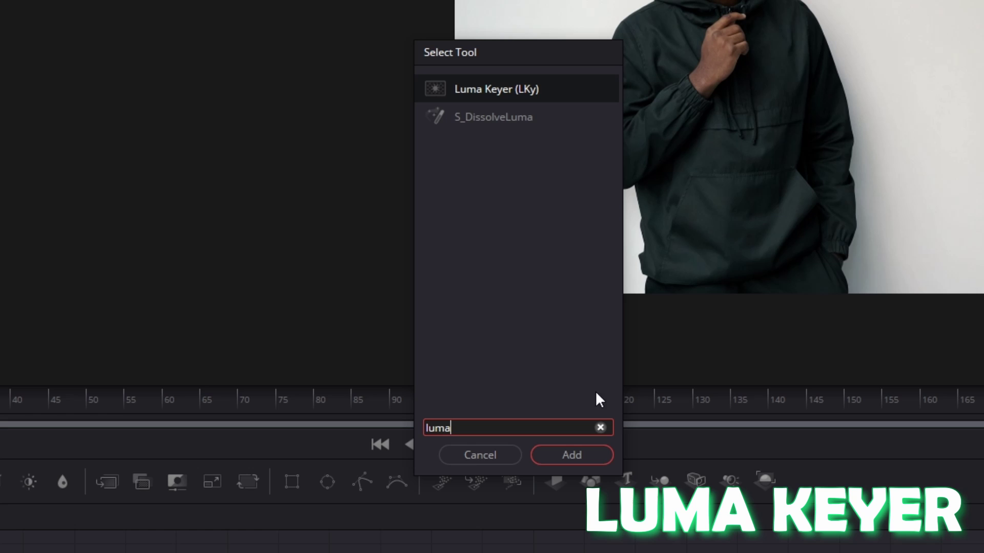
click(517, 92)
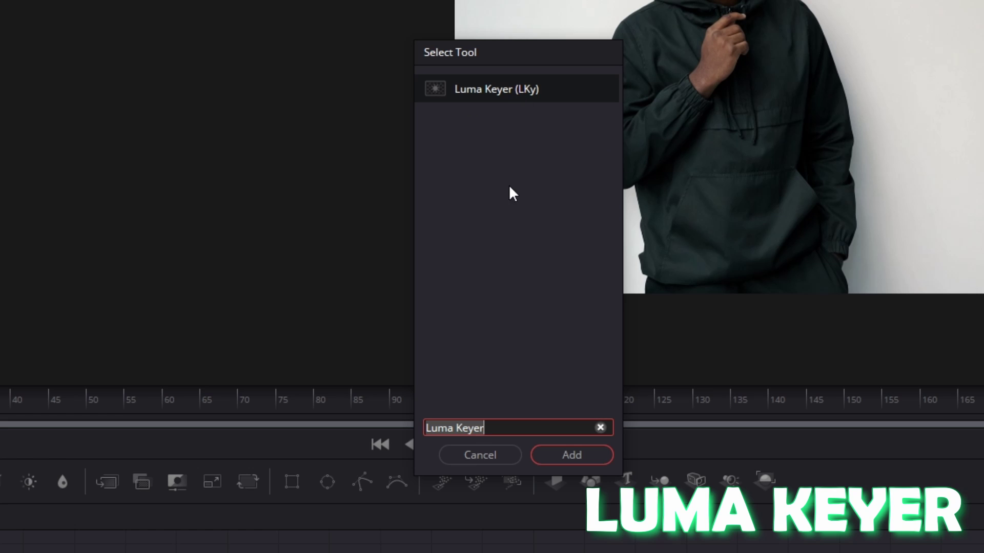
click(571, 458)
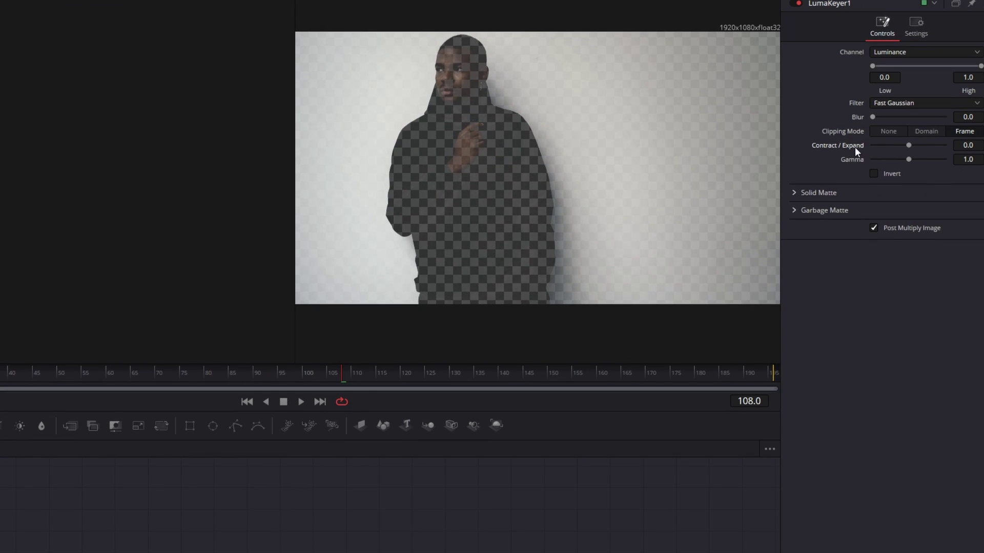
- Set the Luma Keyer's Contract / Expand to about 0.43 to recover the face and hand
drag(913, 148, 921, 146)
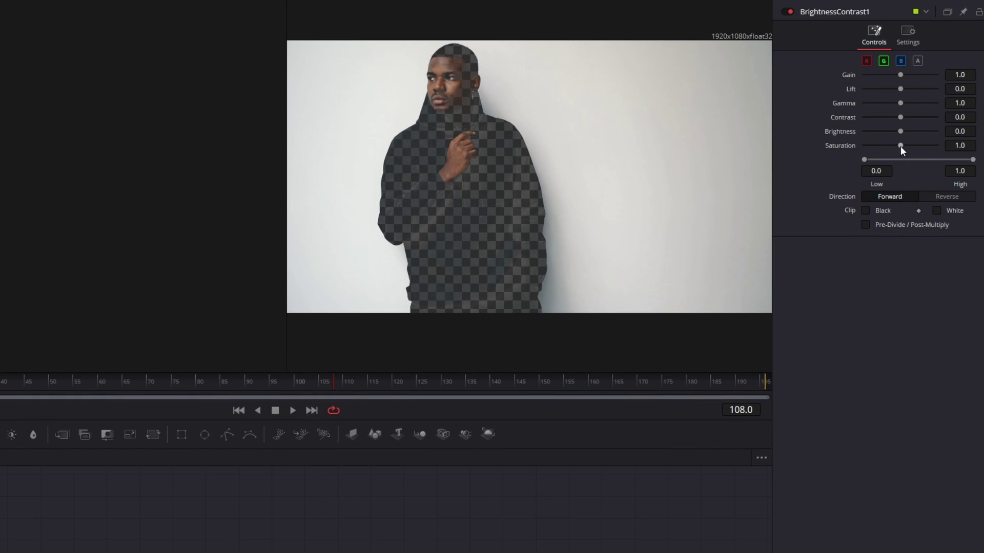
- Set Brightness / Contrast saturation to 0 and contrast to about 0.32
drag(901, 147, 860, 149)
drag(902, 118, 913, 119)
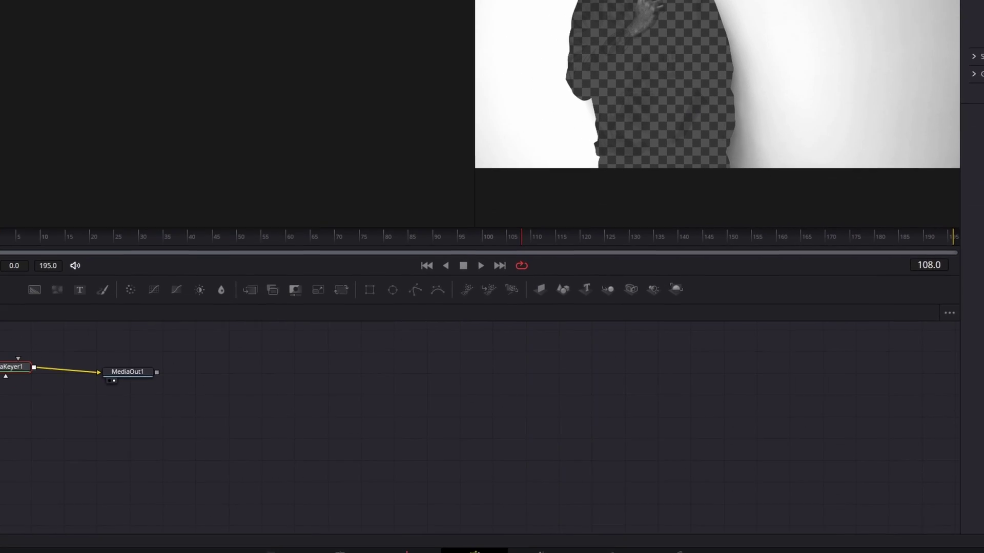
- On the Edit page, move the V2 landscape clip to the timeline start beneath the person clip
click(416, 548)
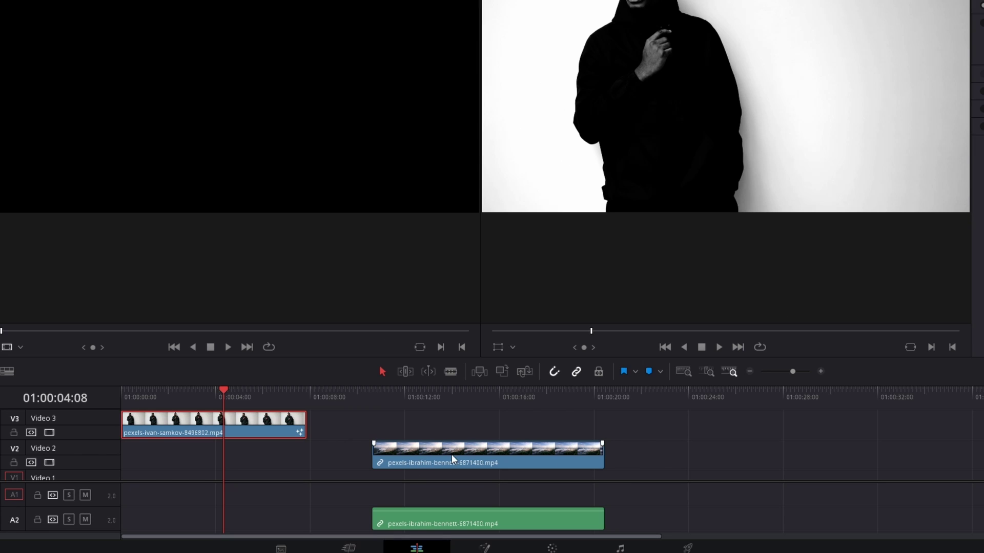
drag(452, 456, 190, 459)
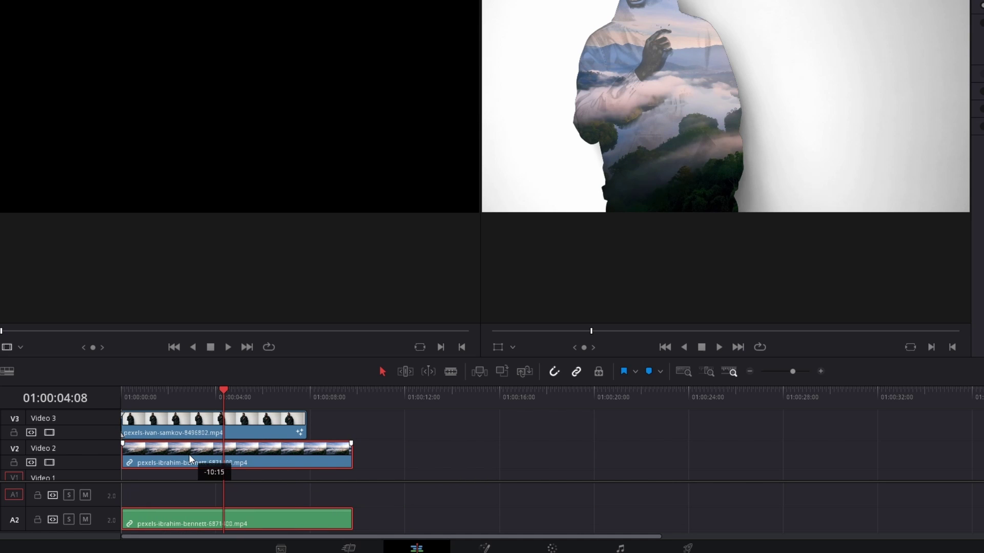